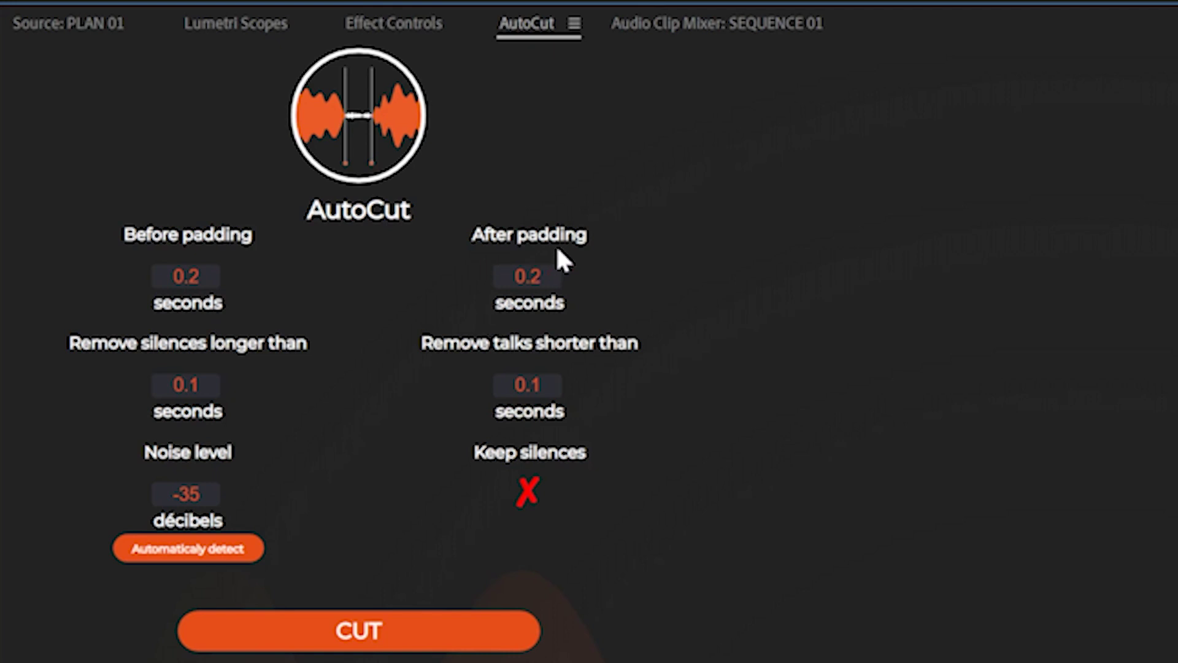
Try a before padding of 1 second in the AutoCut settings
left_click_drag(541, 276, 513, 276)
left_click(527, 277)
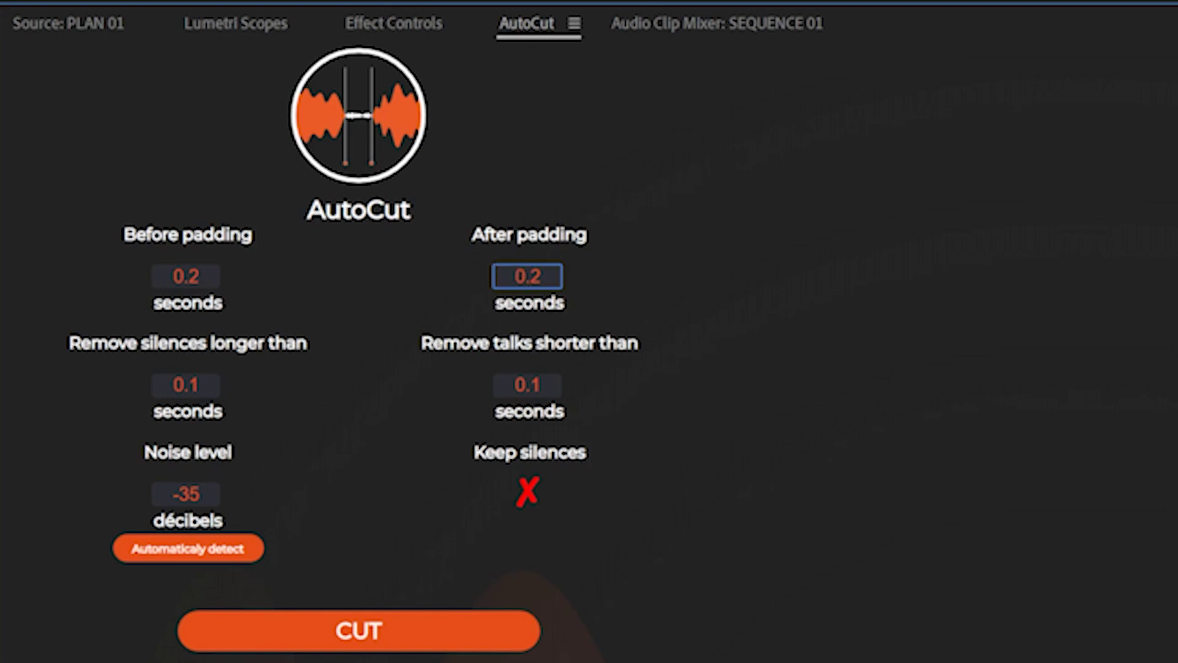
left_click(185, 276)
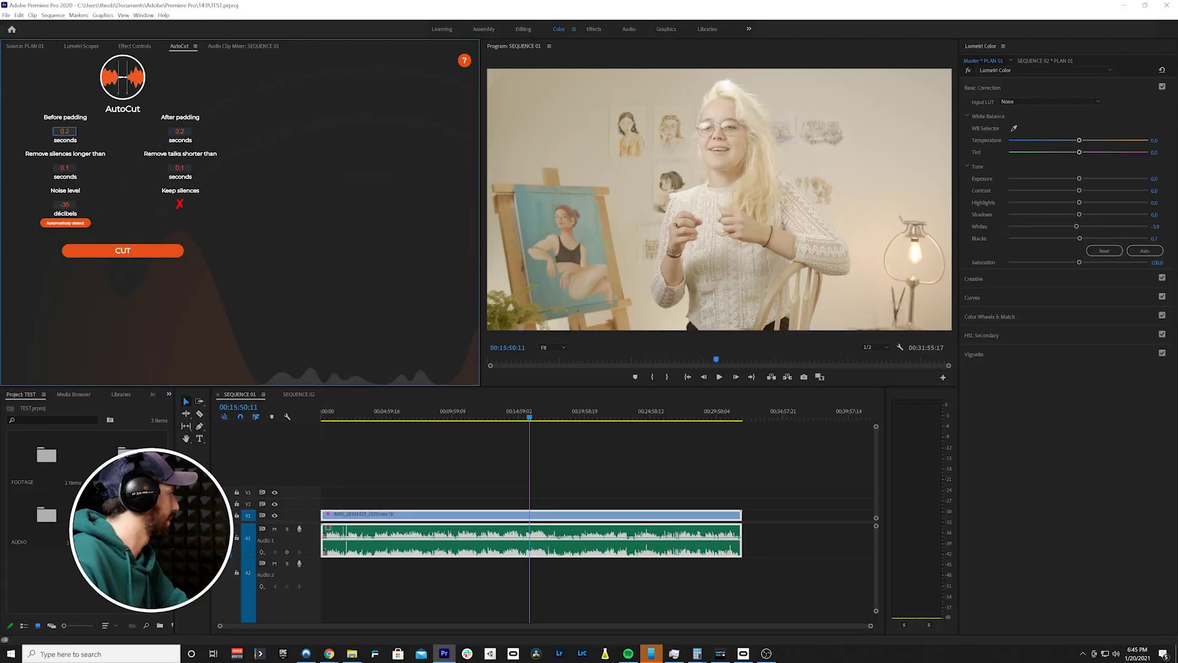
type("1")
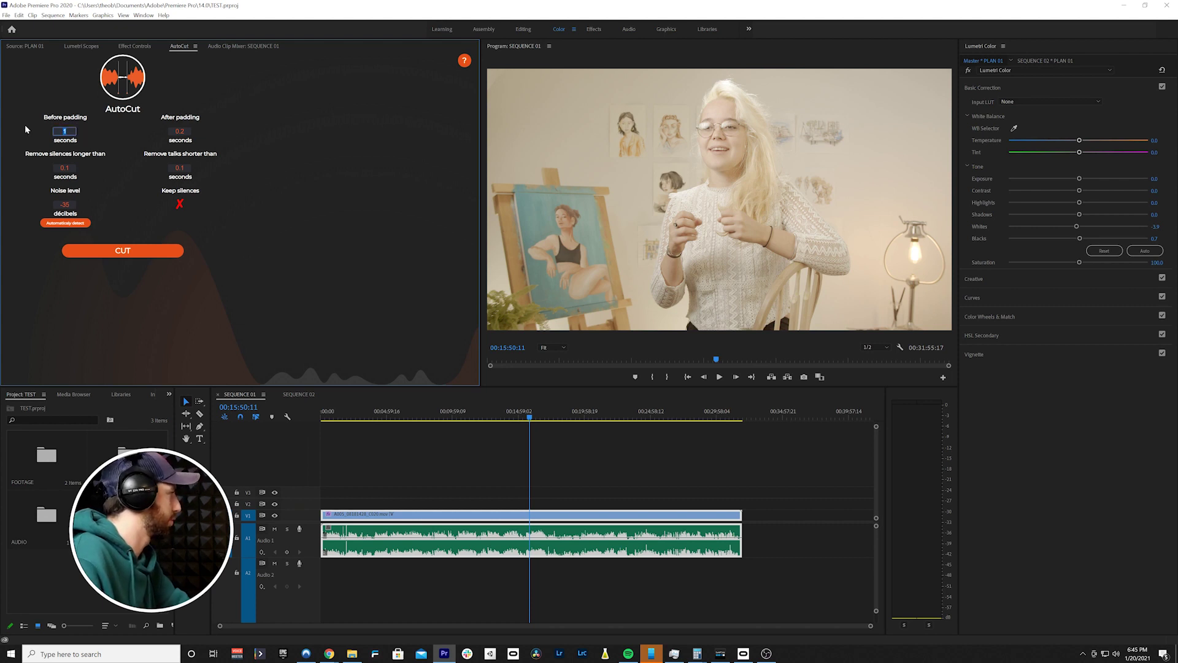
left_click(287, 123)
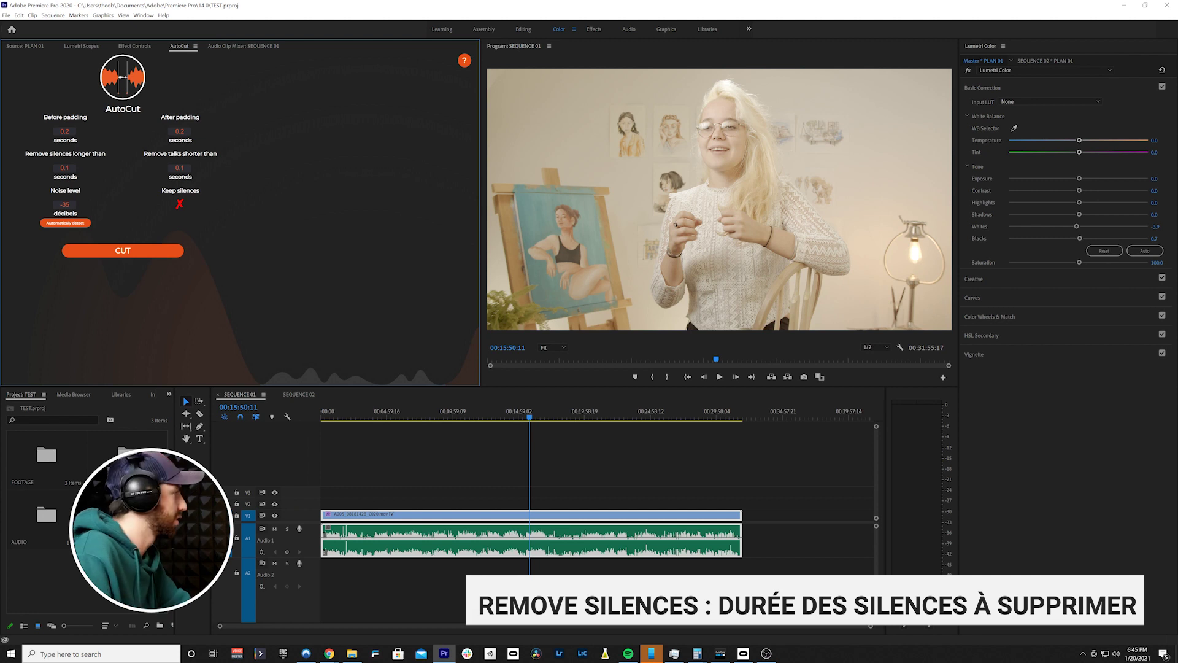
Try a 1-second threshold for removing silences, and return it to 0.1 seconds
left_click(65, 168)
type("1")
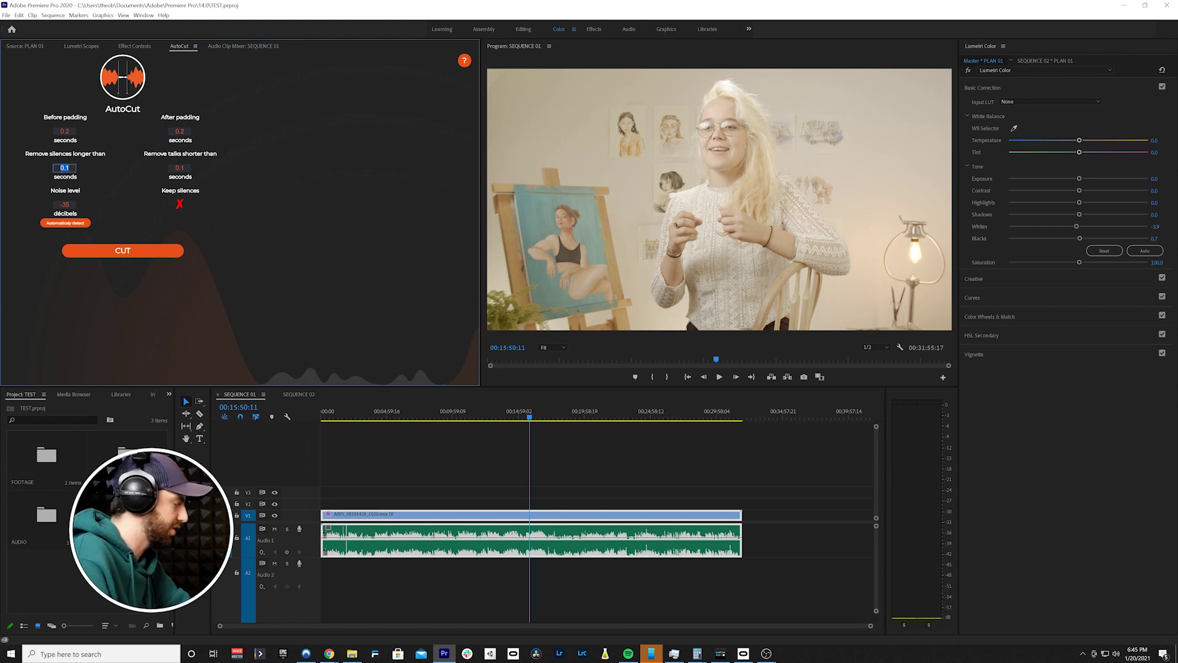
left_click(19, 114)
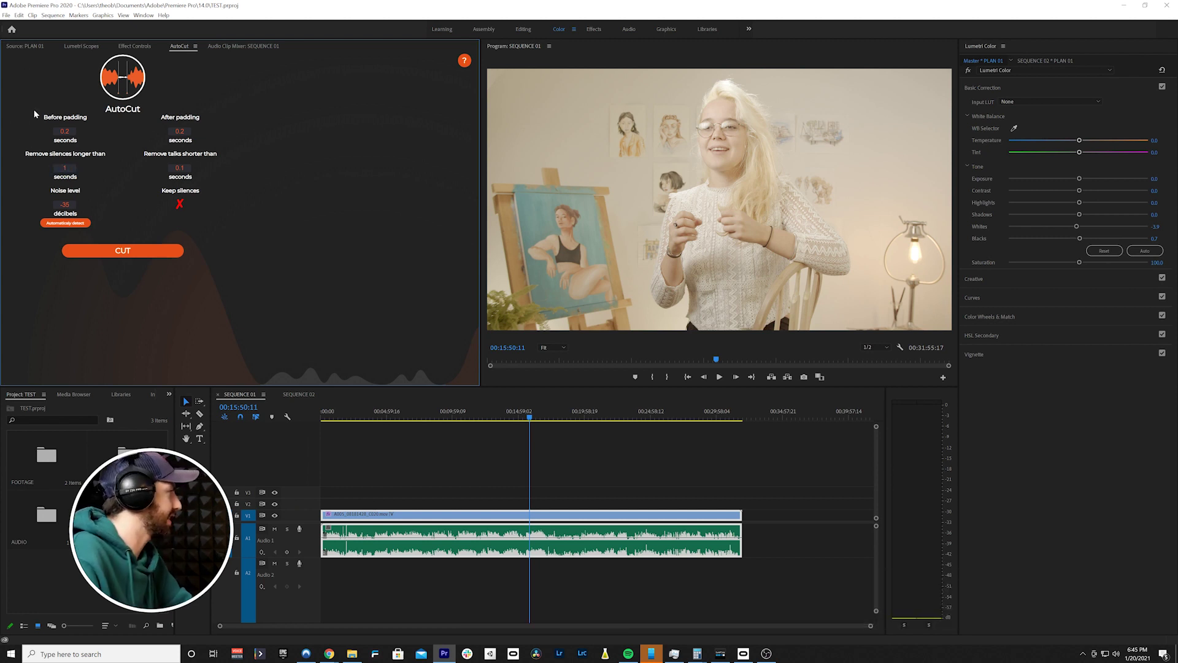
left_click(64, 167)
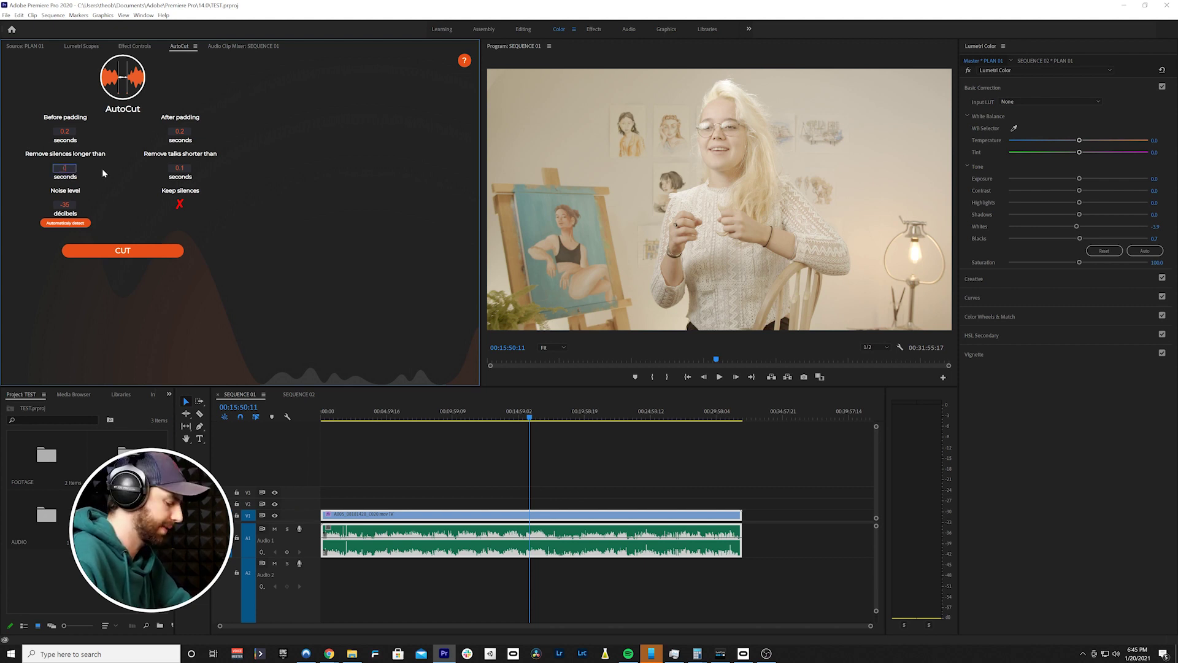
type("0.1")
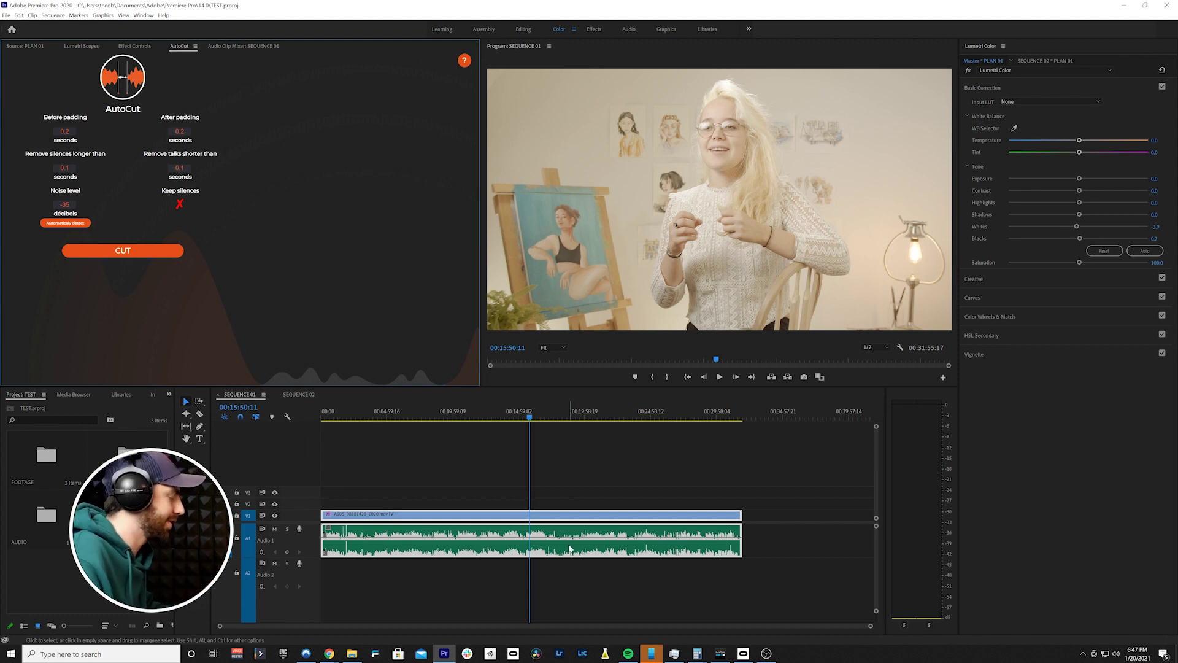
Place the playhead in a quiet passage at 00:18:04:18 and automatically detect the noise level for AutoCut
scroll(570, 548, "up", 5)
left_click(589, 414)
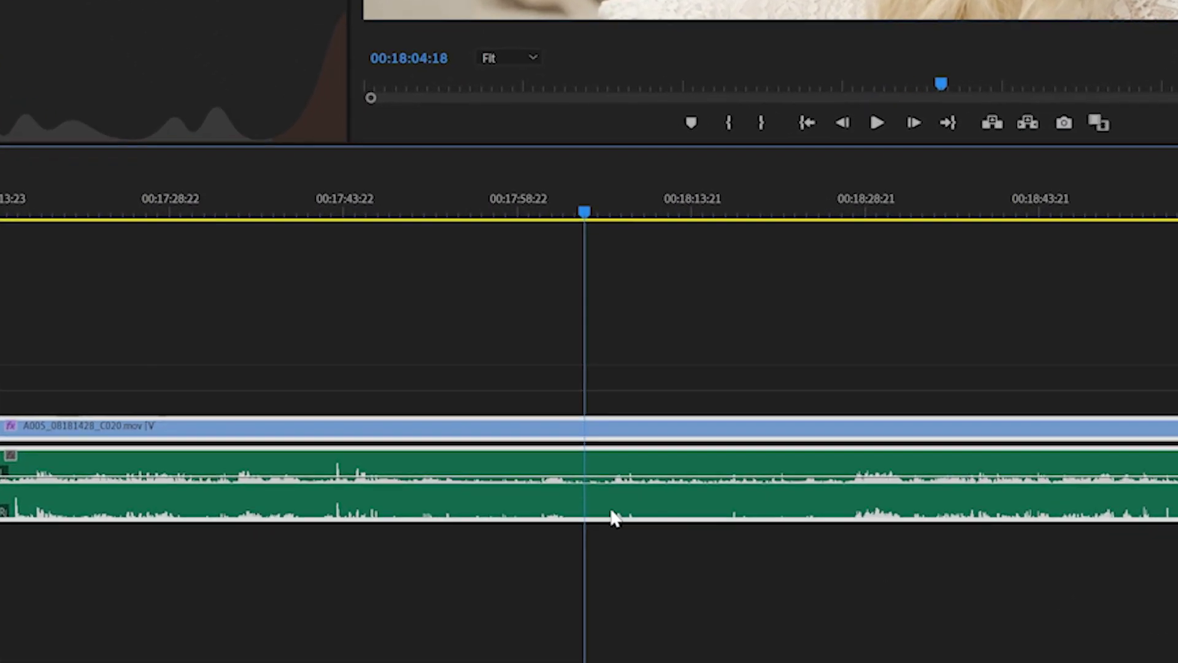
scroll(614, 519, "up", 5)
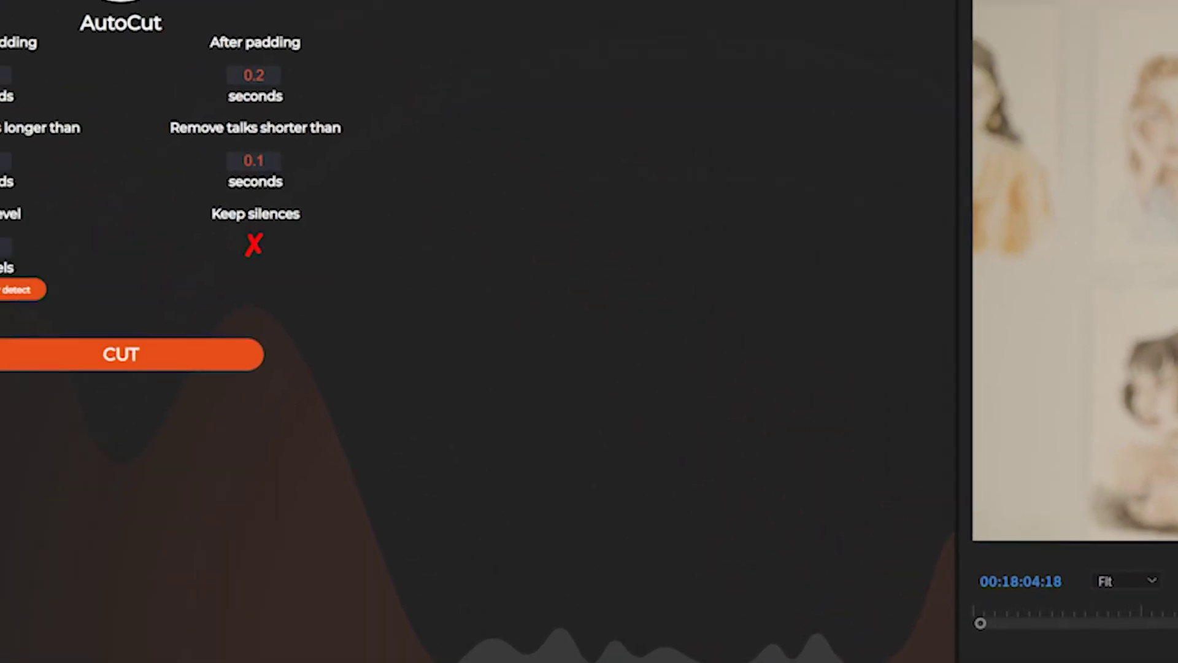
left_click(13, 290)
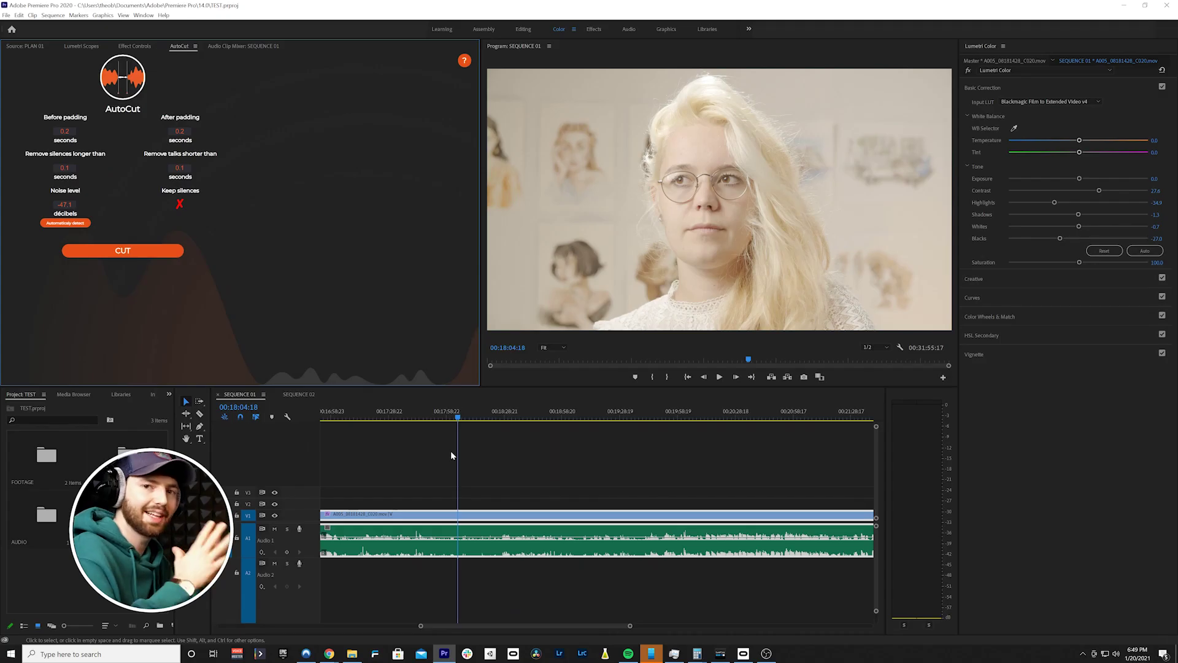
Reselect the full interview clip in SEQUENCE 01 and run the AutoCut silence removal on it
scroll(521, 455, "down", 5)
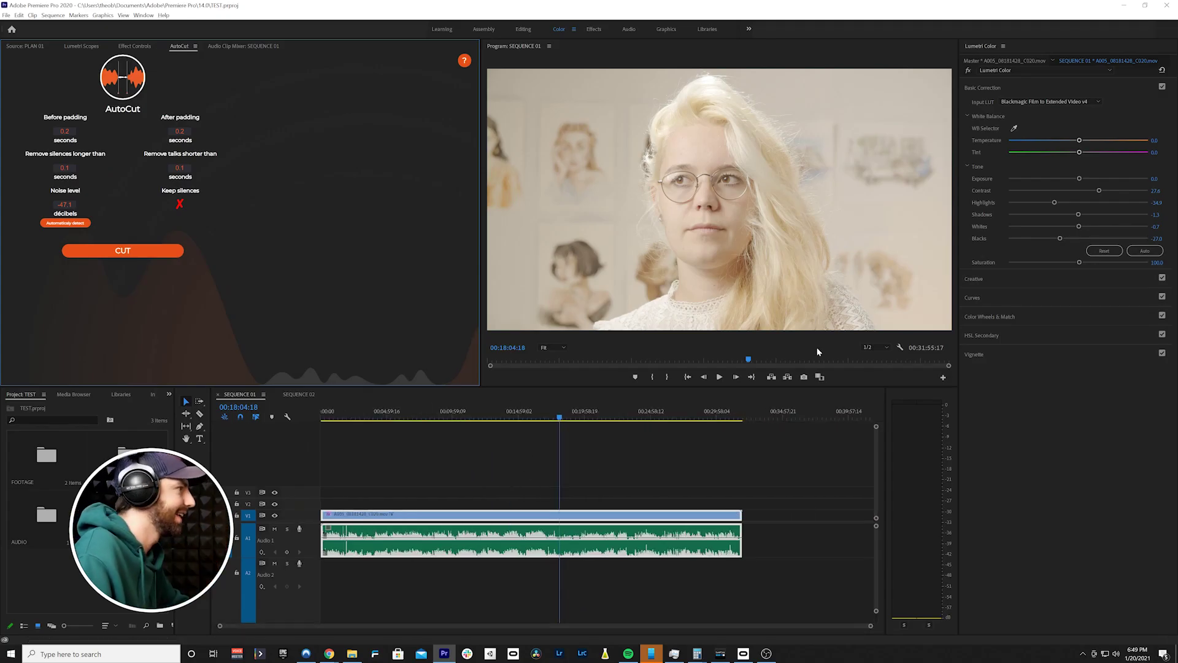
left_click(457, 419)
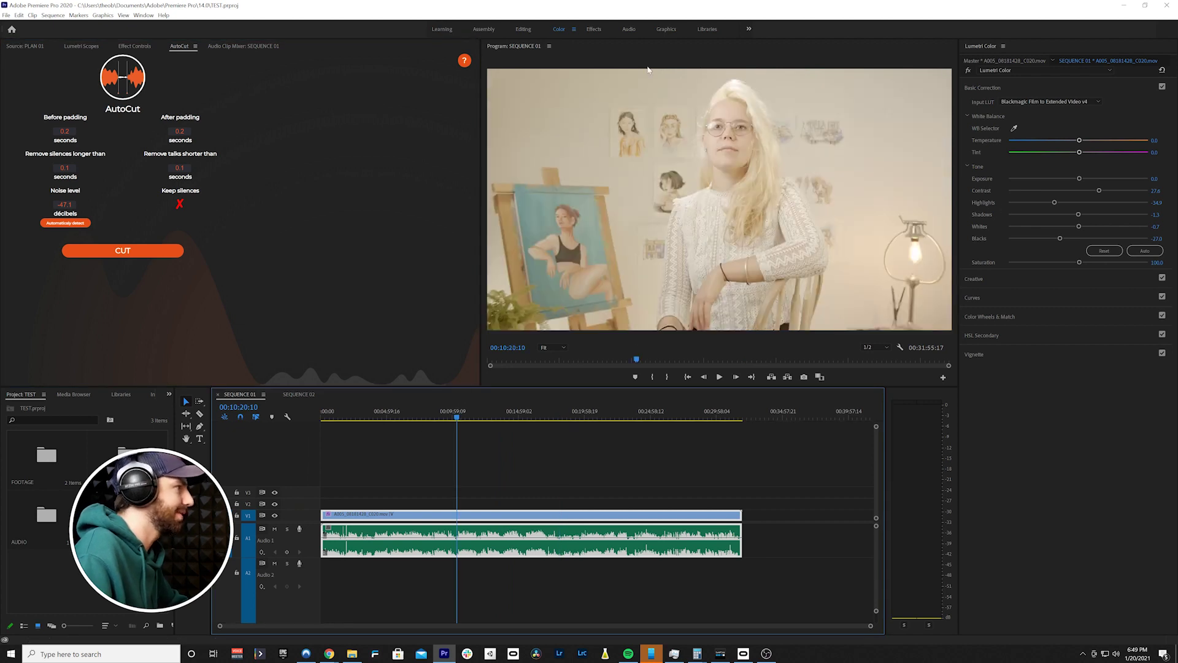
scroll(746, 500, "up", 3)
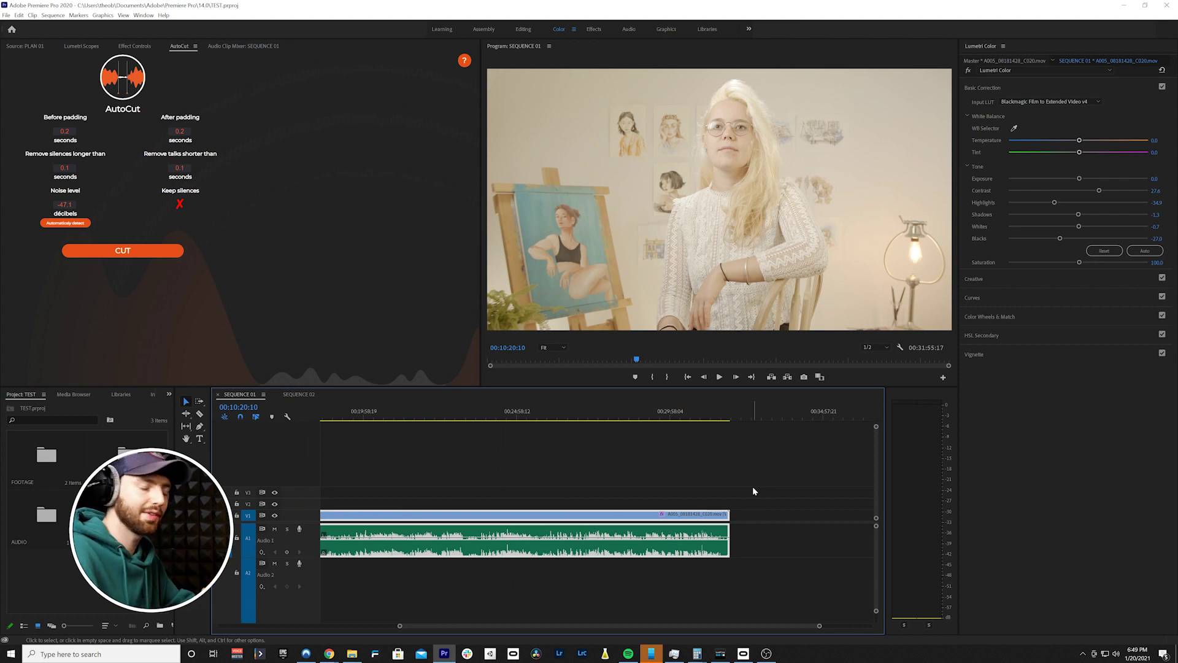
scroll(712, 489, "up", 4)
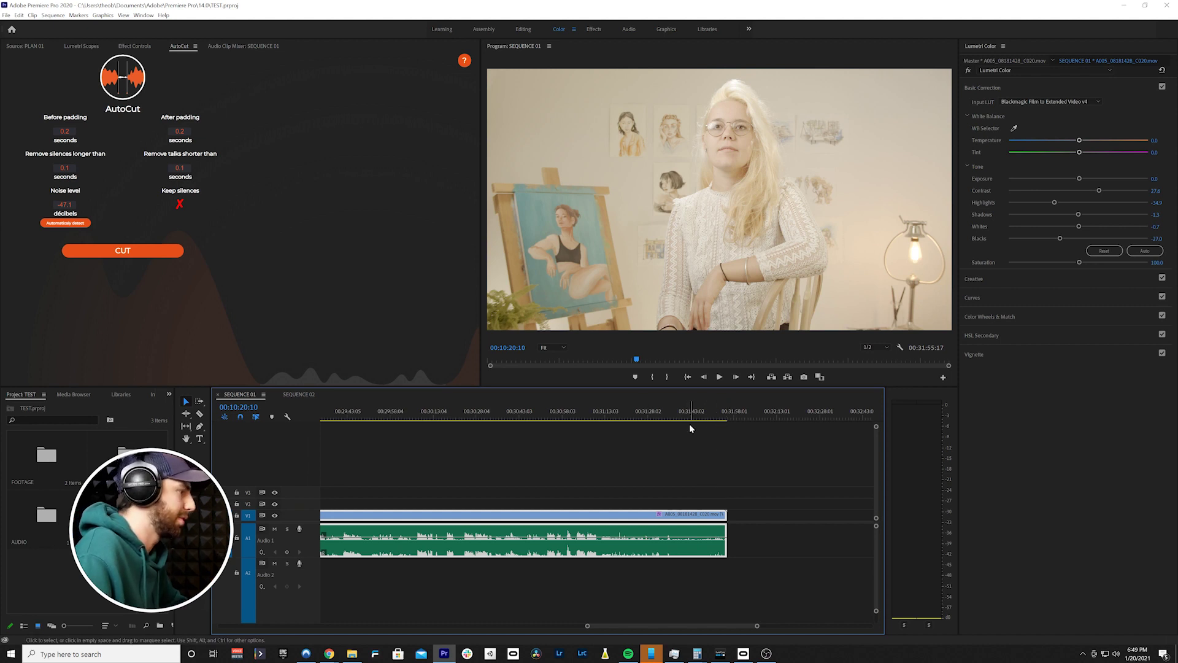
scroll(683, 489, "up", 3)
scroll(687, 488, "down", 10)
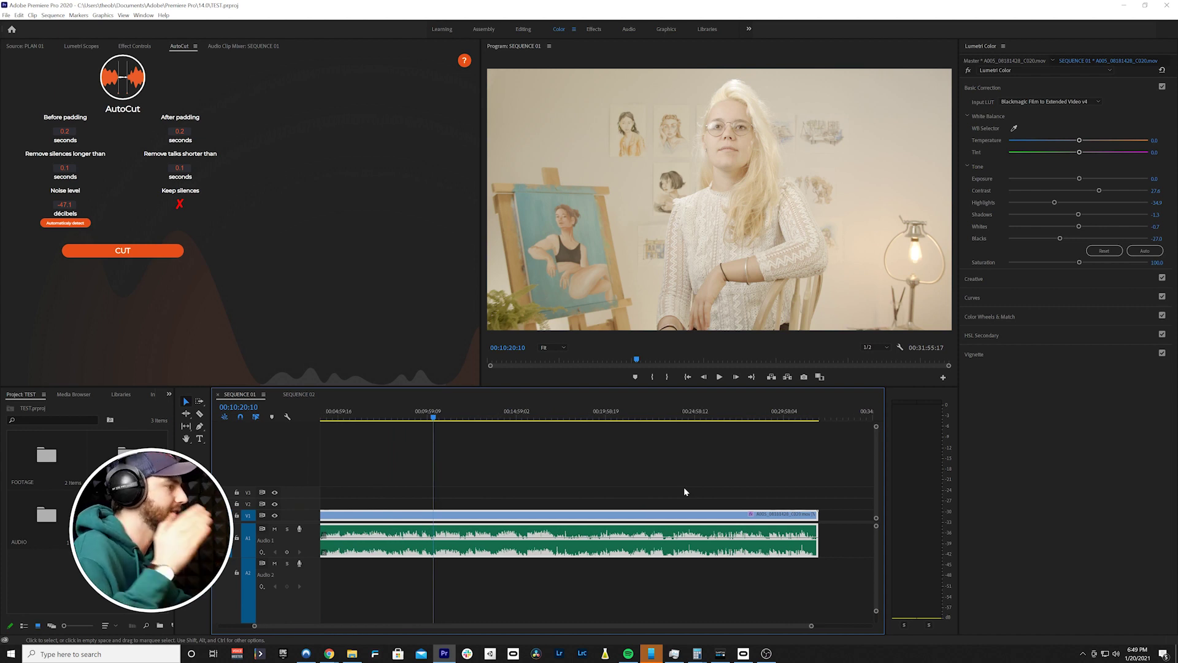
left_click(715, 608)
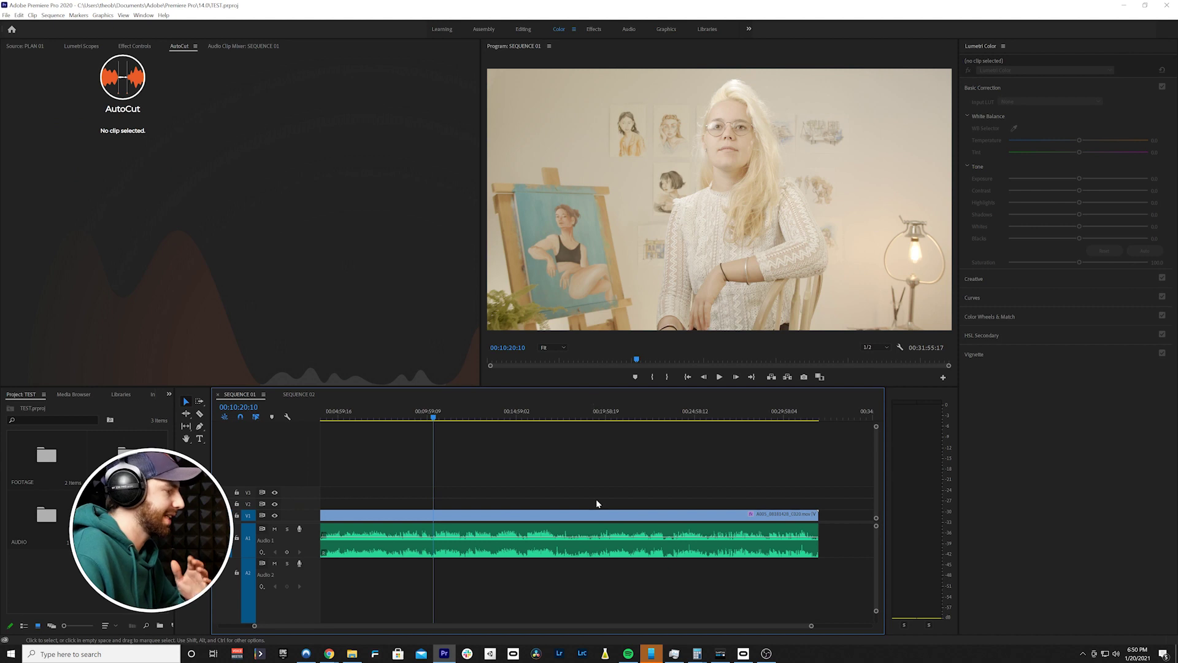
left_click(595, 516)
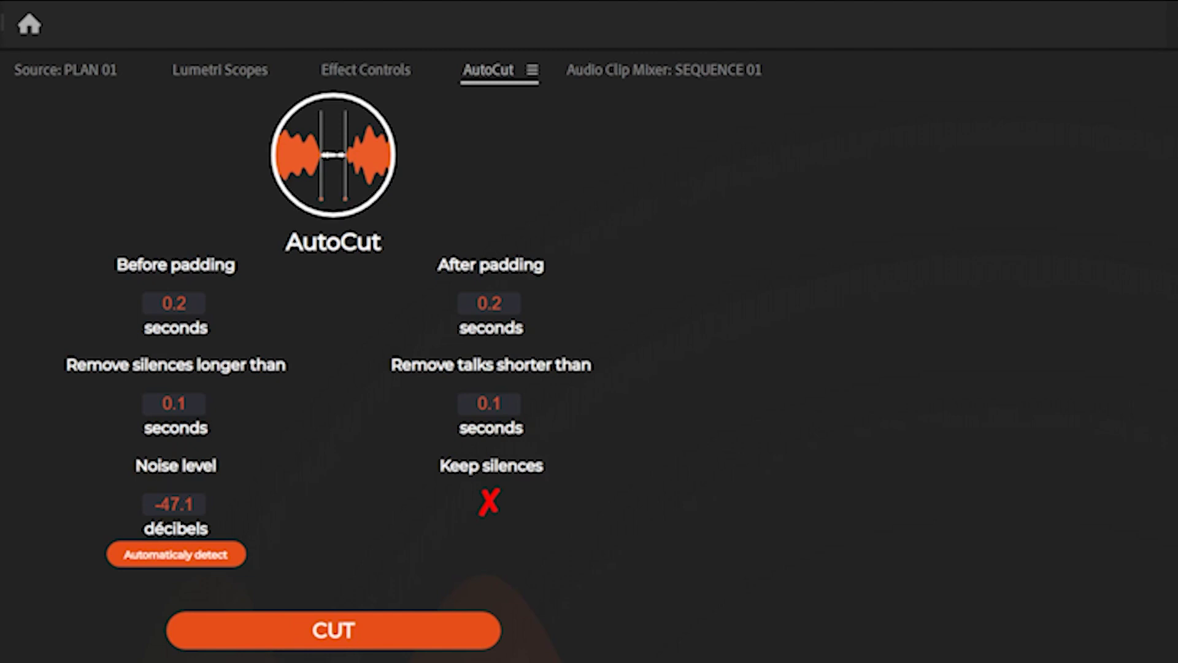
left_click(329, 631)
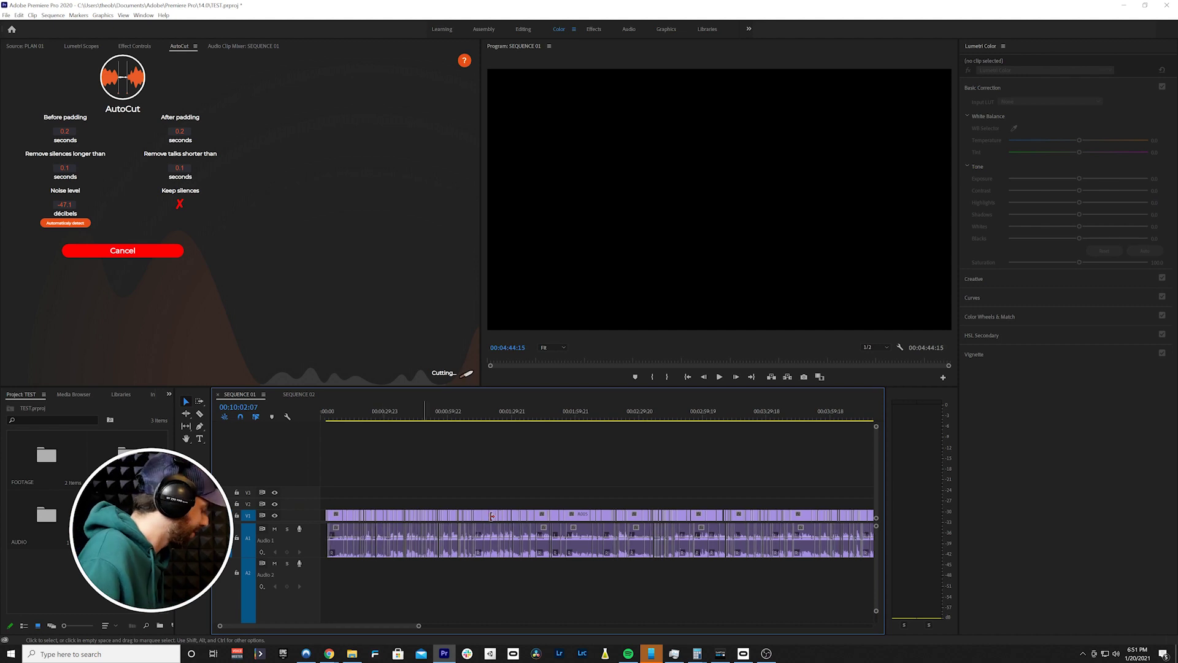
Play the cut SEQUENCE 01 from about 00:02:45 to 00:03:14 to check the transitions between the clips
key("minus")
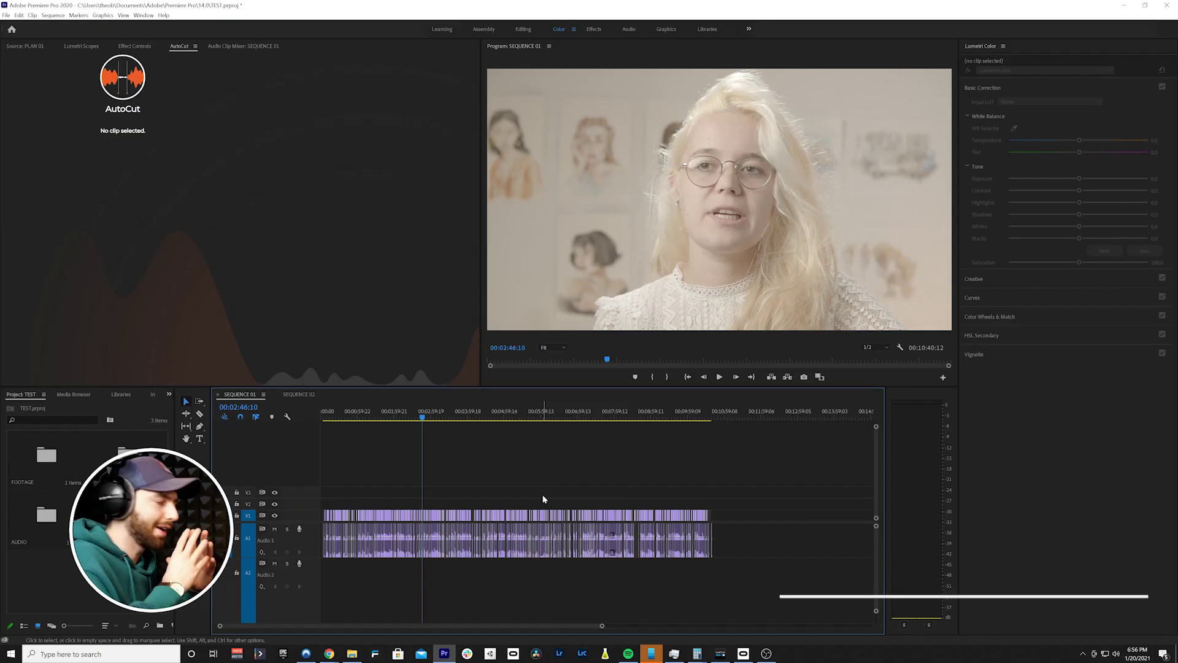
scroll(527, 502, "up", 10)
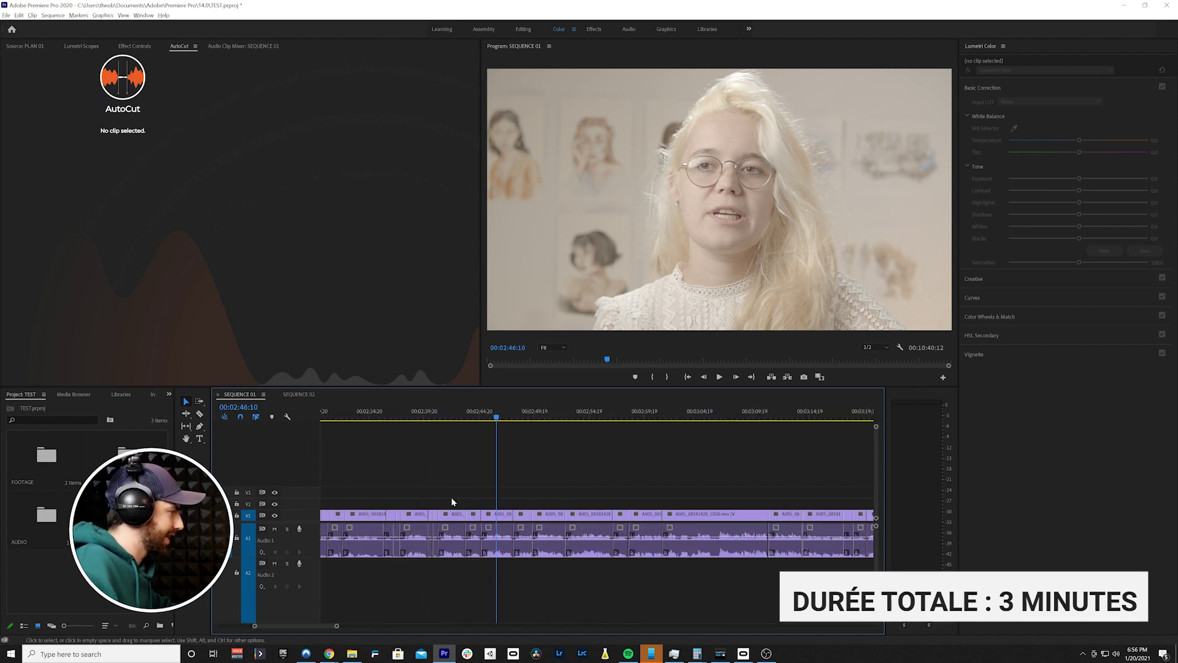
left_click(428, 416)
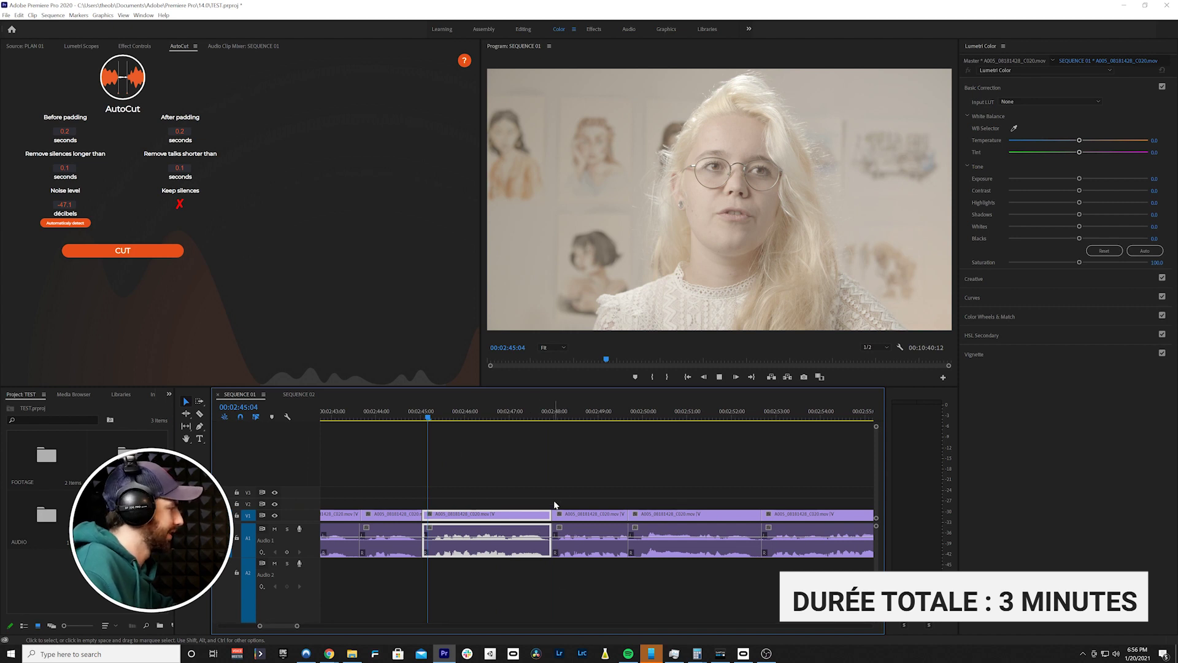
key("space")
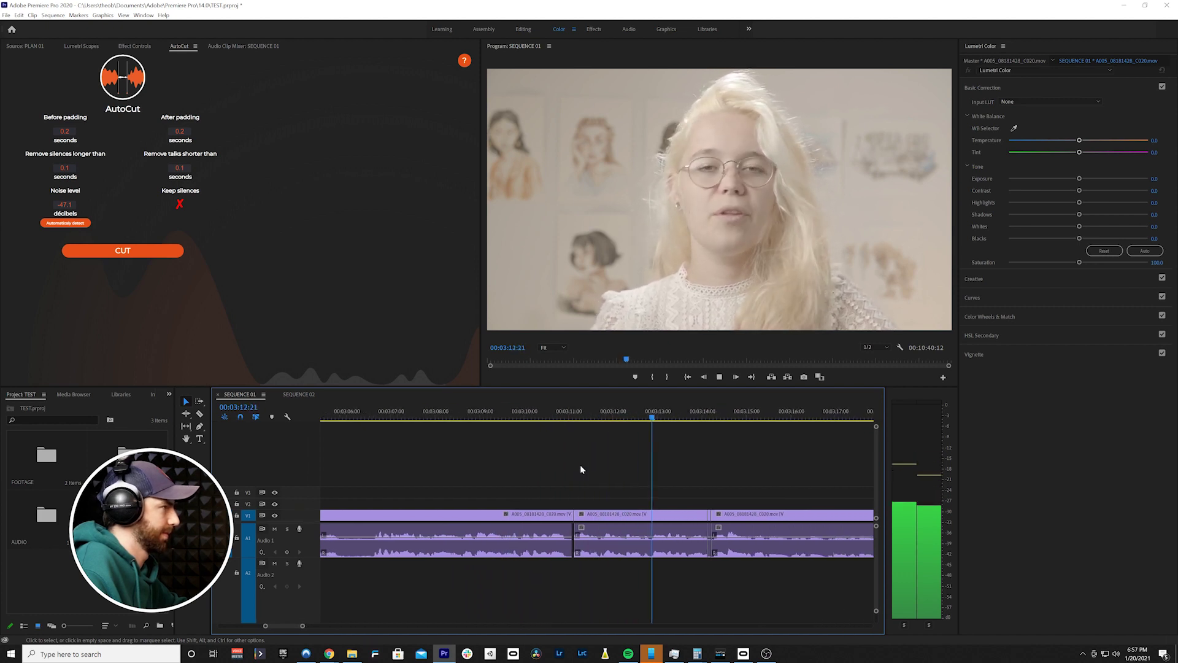
key("space")
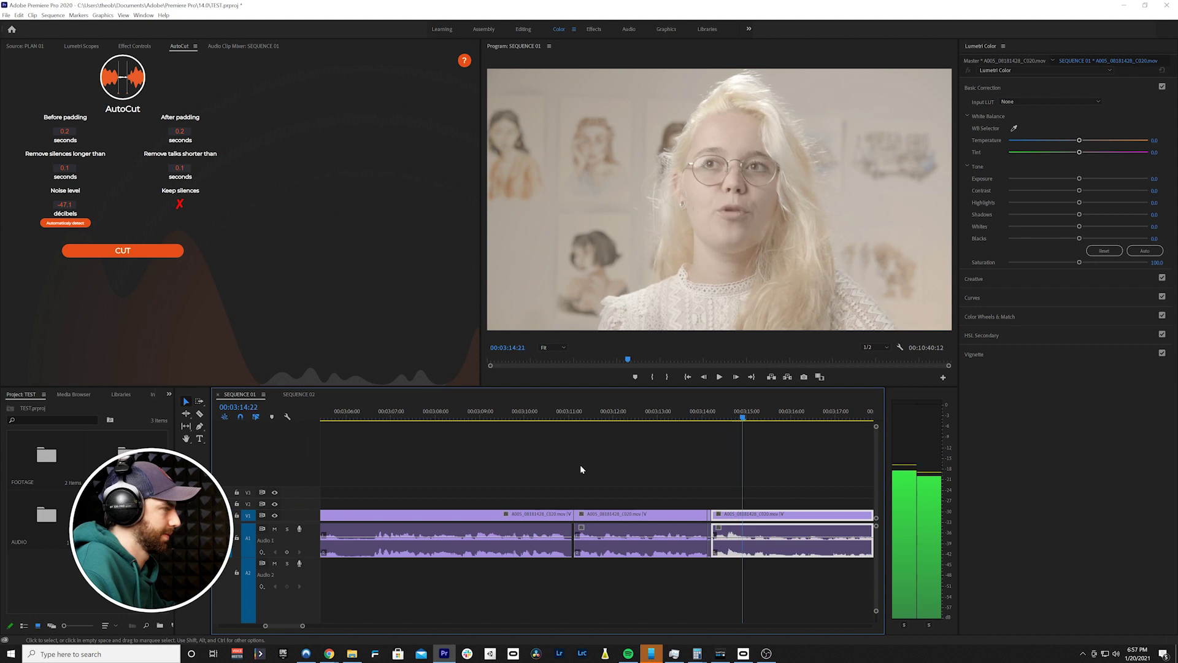
key("minus")
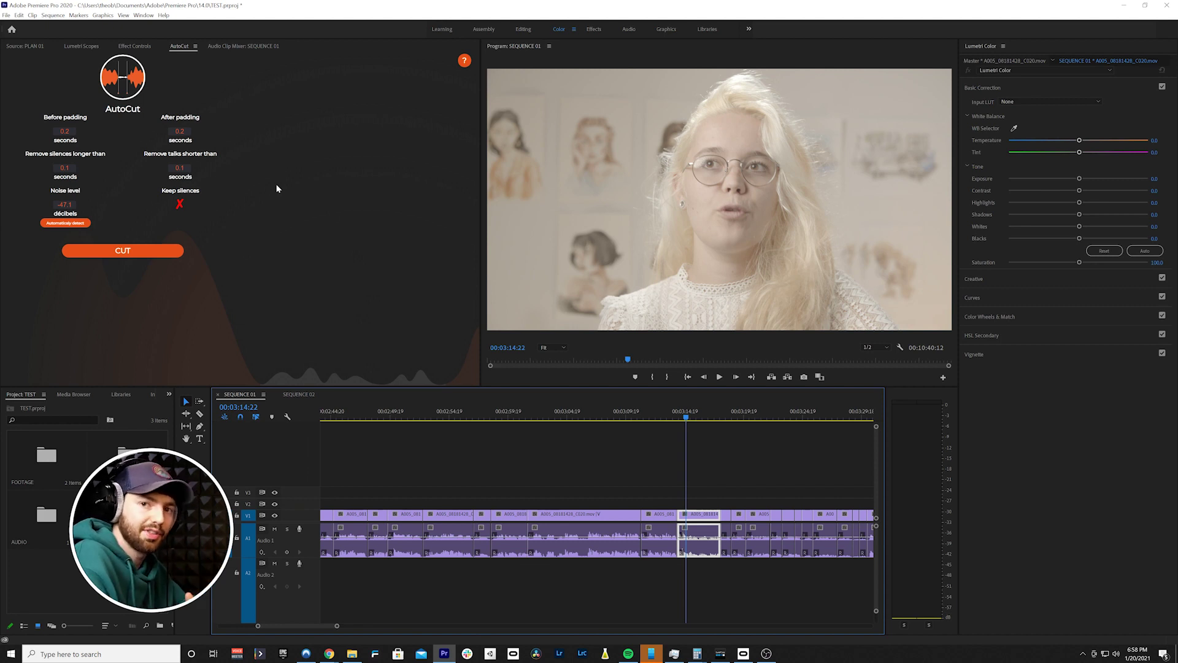
Switch to SEQUENCE 02 and examine the PLAN 01 clip's audio waveform around 00:15:38:18
left_click(313, 396)
left_click(592, 464)
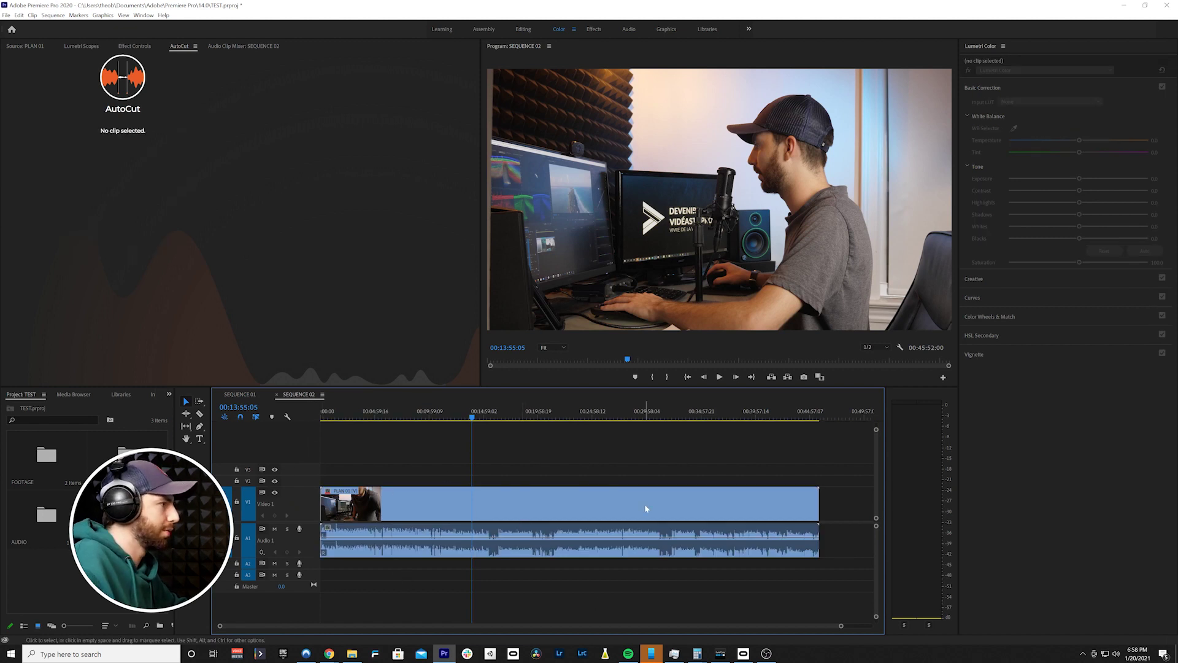
key("=")
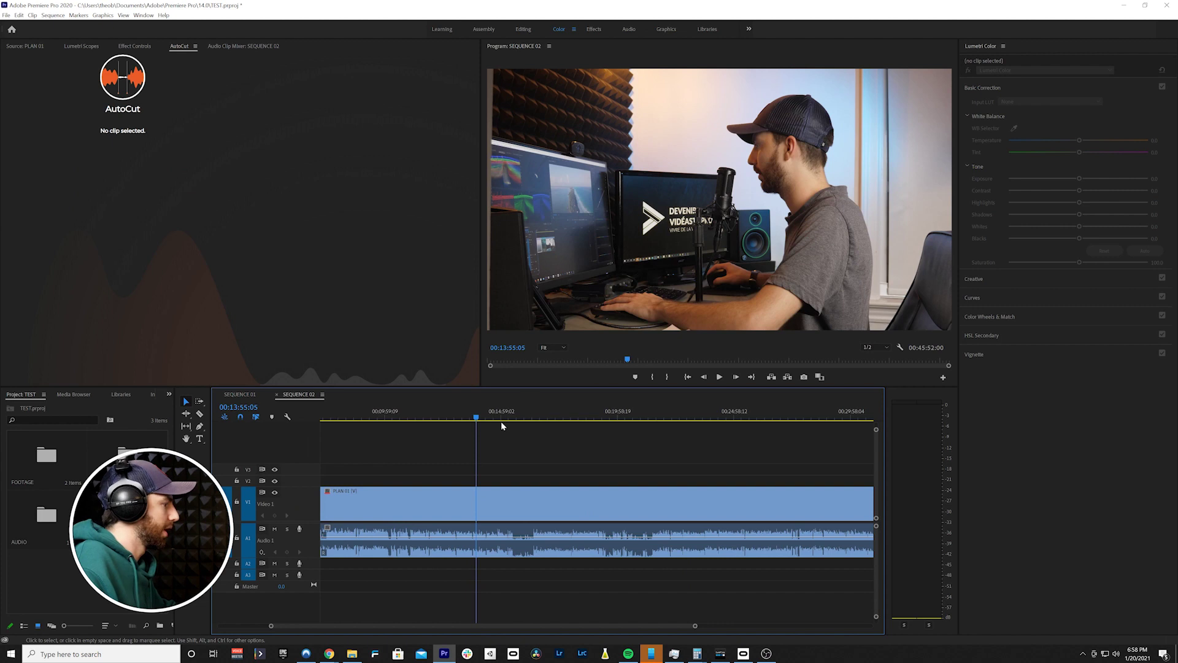
left_click(517, 411)
key("-")
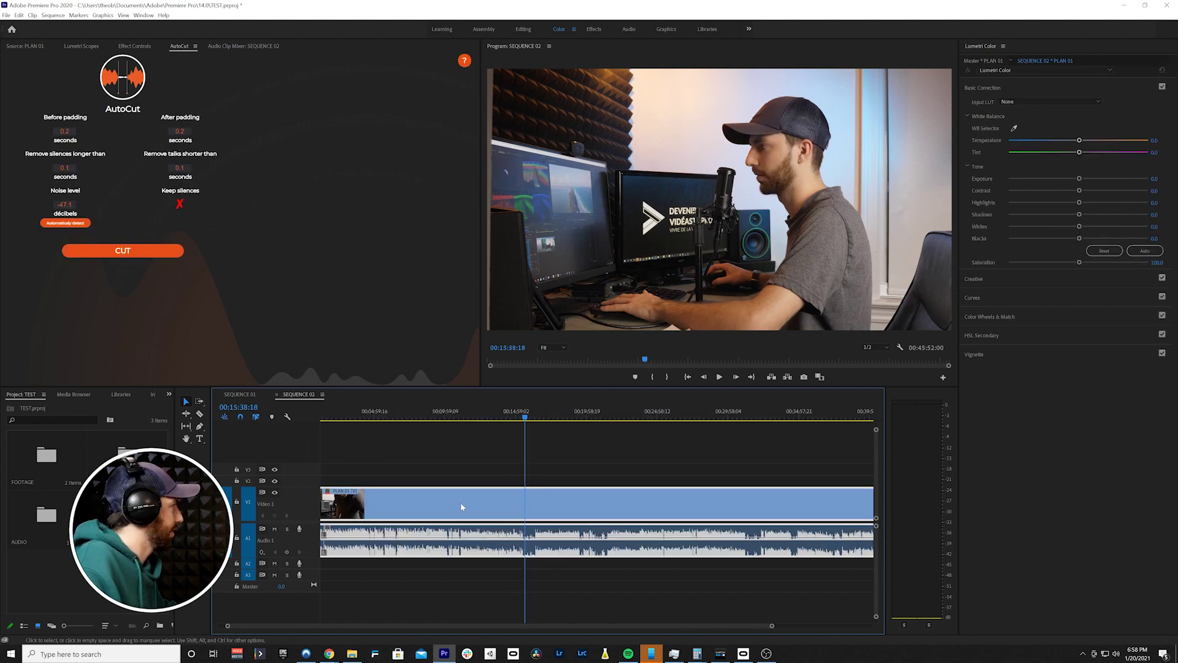
left_click(597, 433)
key("=")
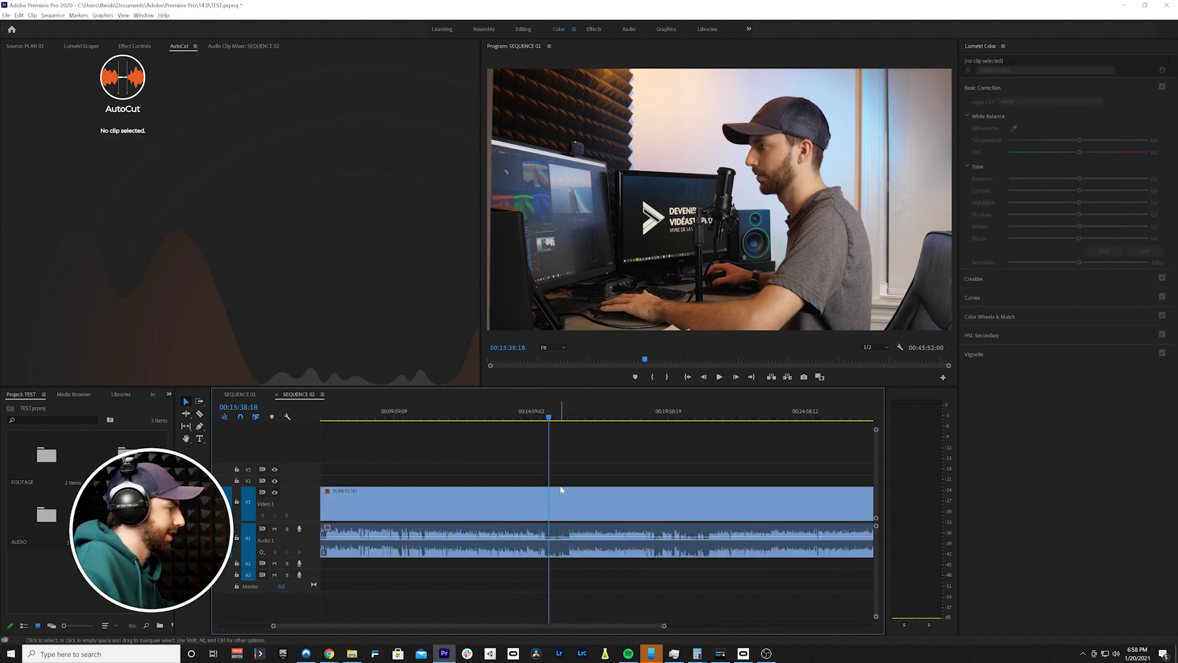
key("=")
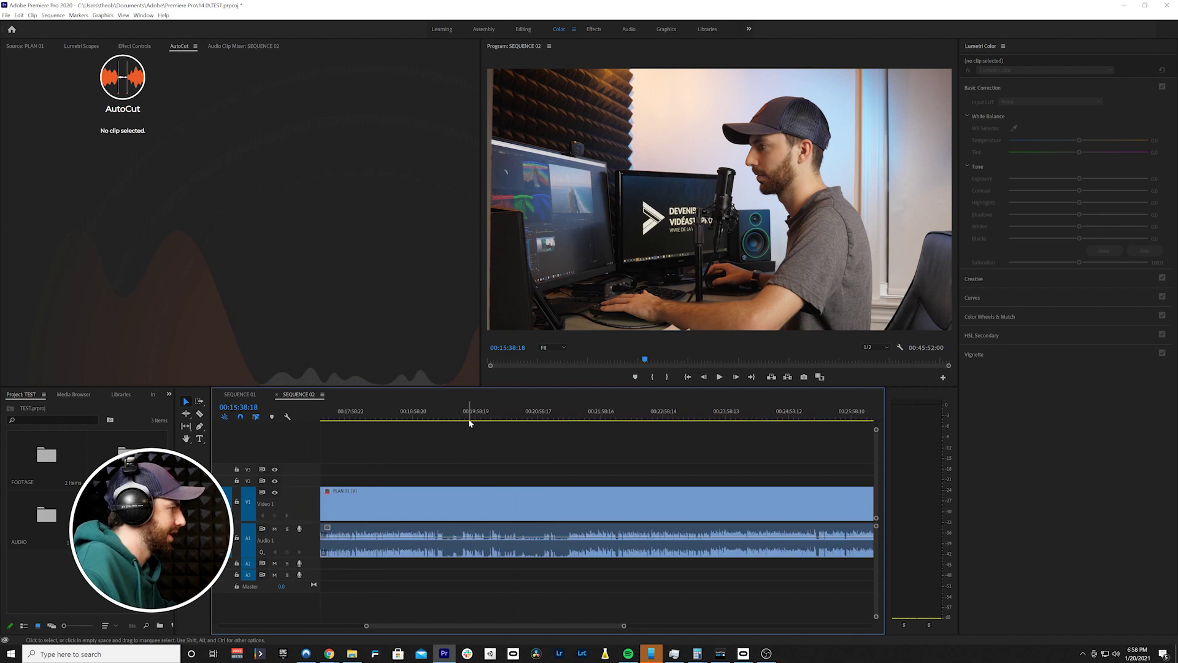
Move the playhead to 00:20:47:01 and examine the PLAN 01 clip's waveform through to the clip's end
left_click(469, 418)
left_click(521, 412)
key("minus")
key("minus")
key("minus")
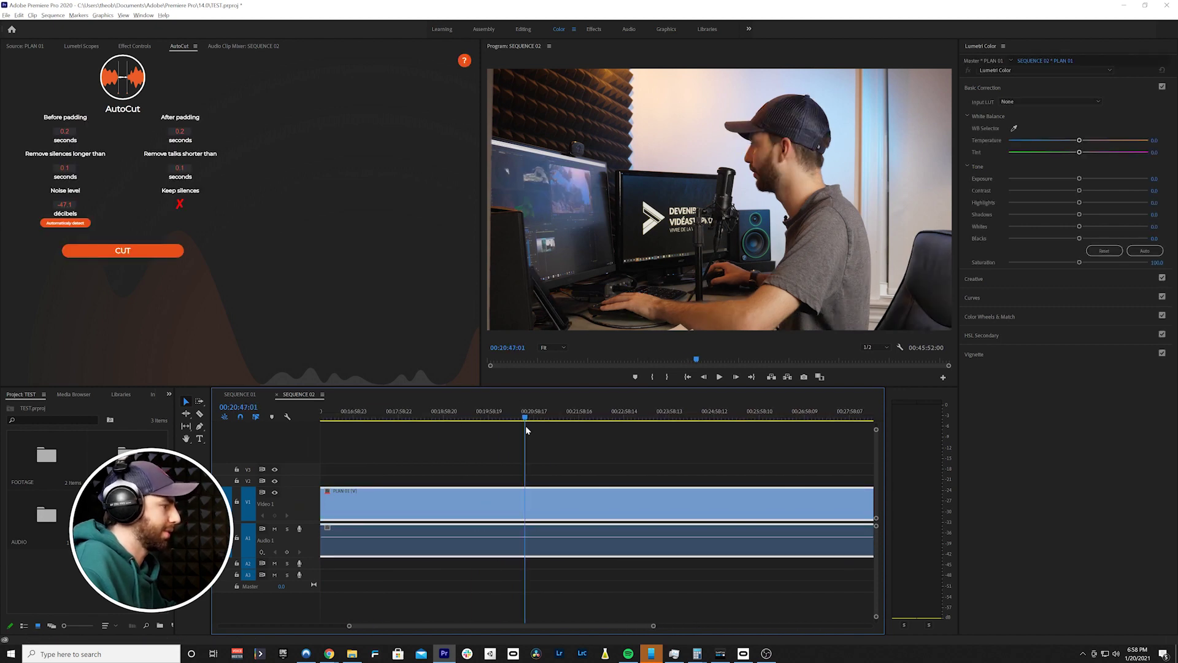
scroll(767, 485, "up", 3)
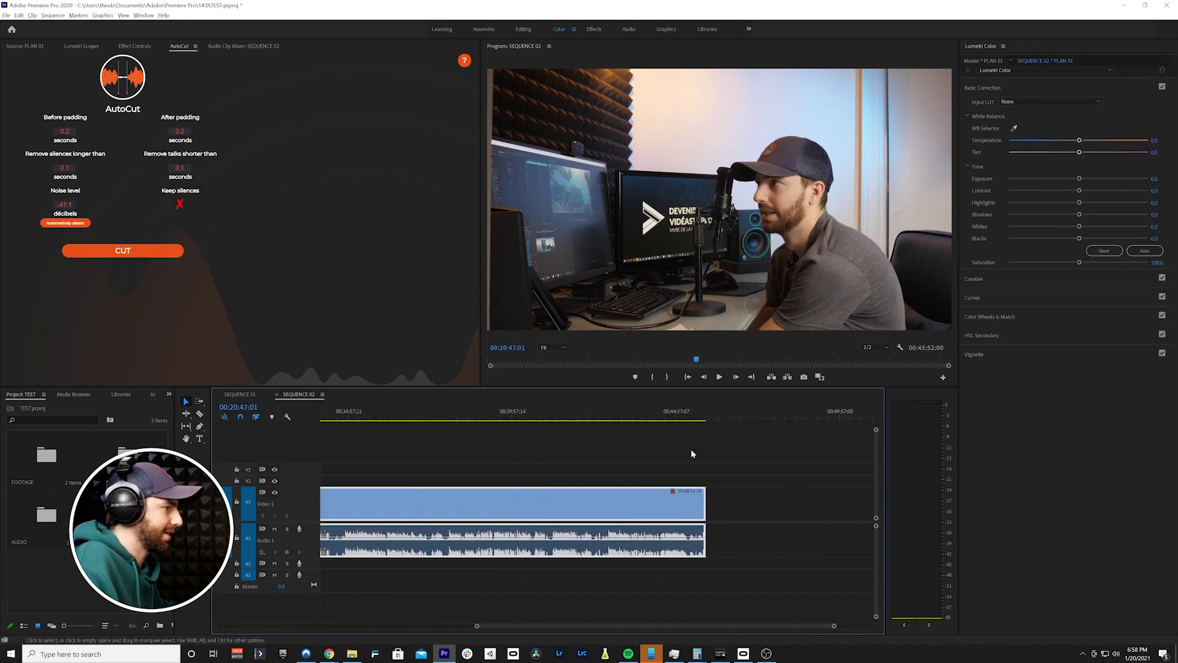
scroll(687, 461, "down", 3)
scroll(476, 495, "up", 1)
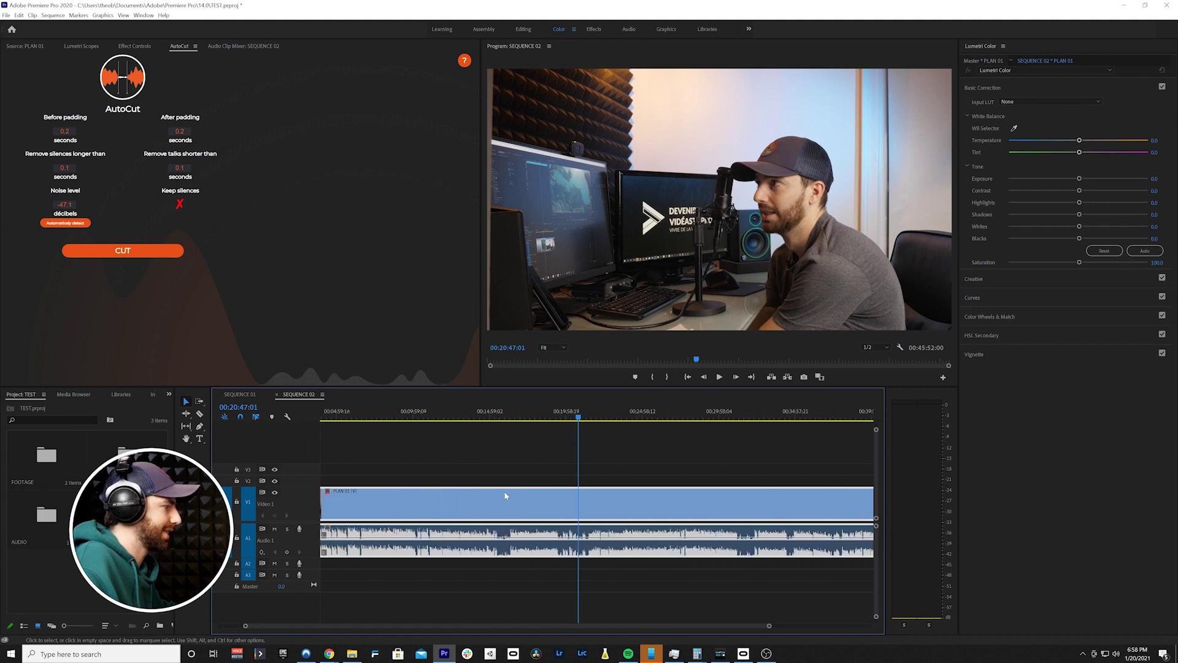
Move the playhead to 00:15:27:16 and examine the quiet passage there within the whole PLAN 01 clip
left_click(494, 420)
scroll(496, 475, "up", 2)
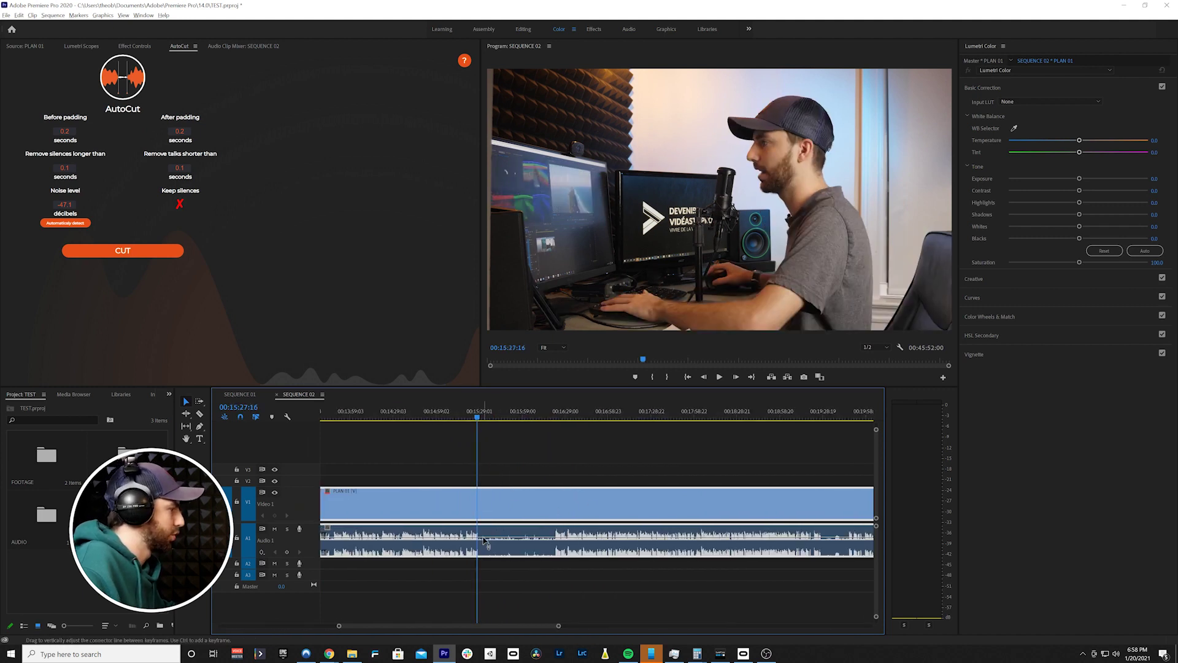
scroll(497, 522, "down", 1)
scroll(510, 503, "down", 2)
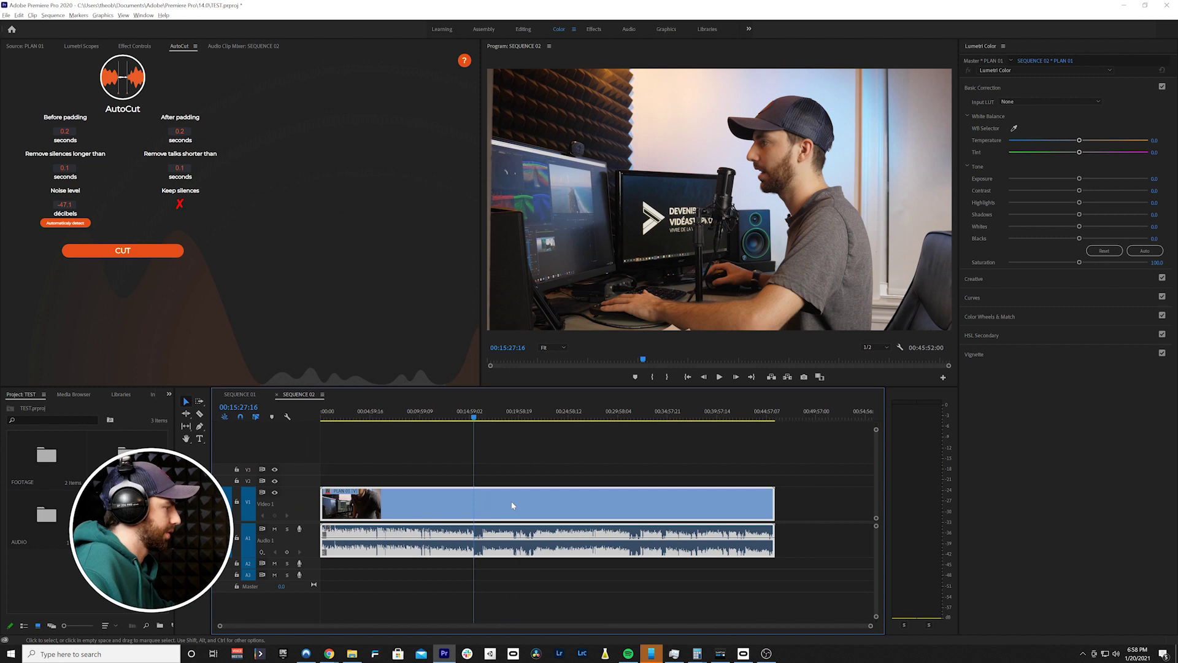
Play the quiet passage of the PLAN 01 clip from about 00:15:32 to 00:15:33:16 to hear its background noise
scroll(512, 505, "up", 3)
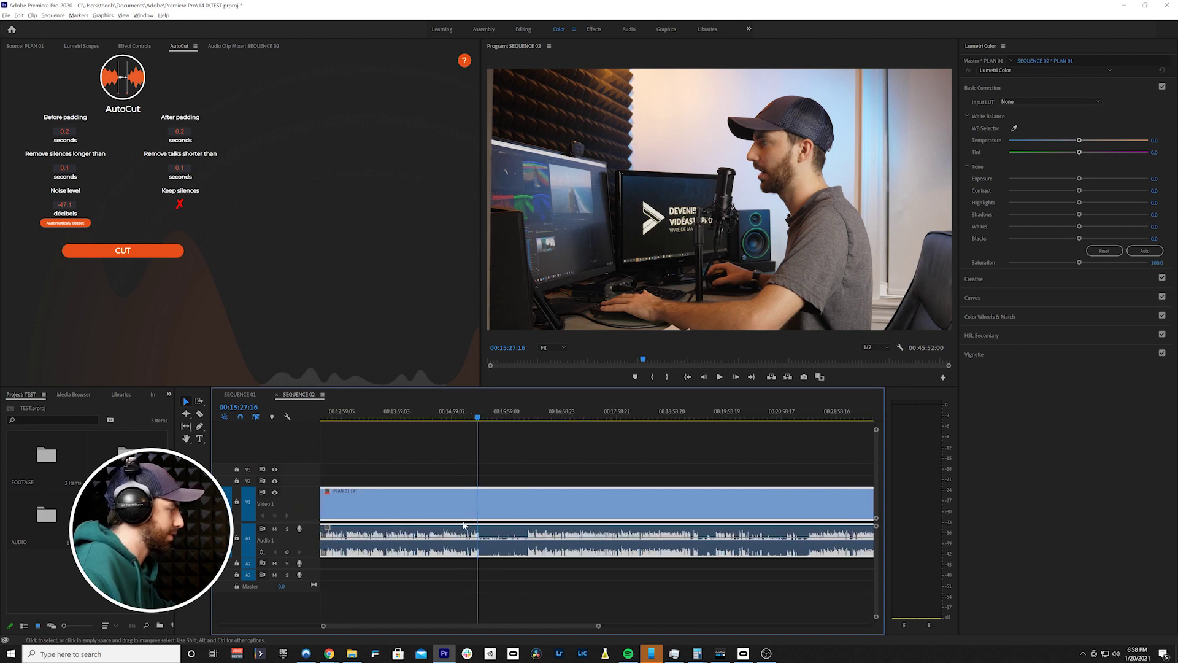
left_click(496, 416)
key("space")
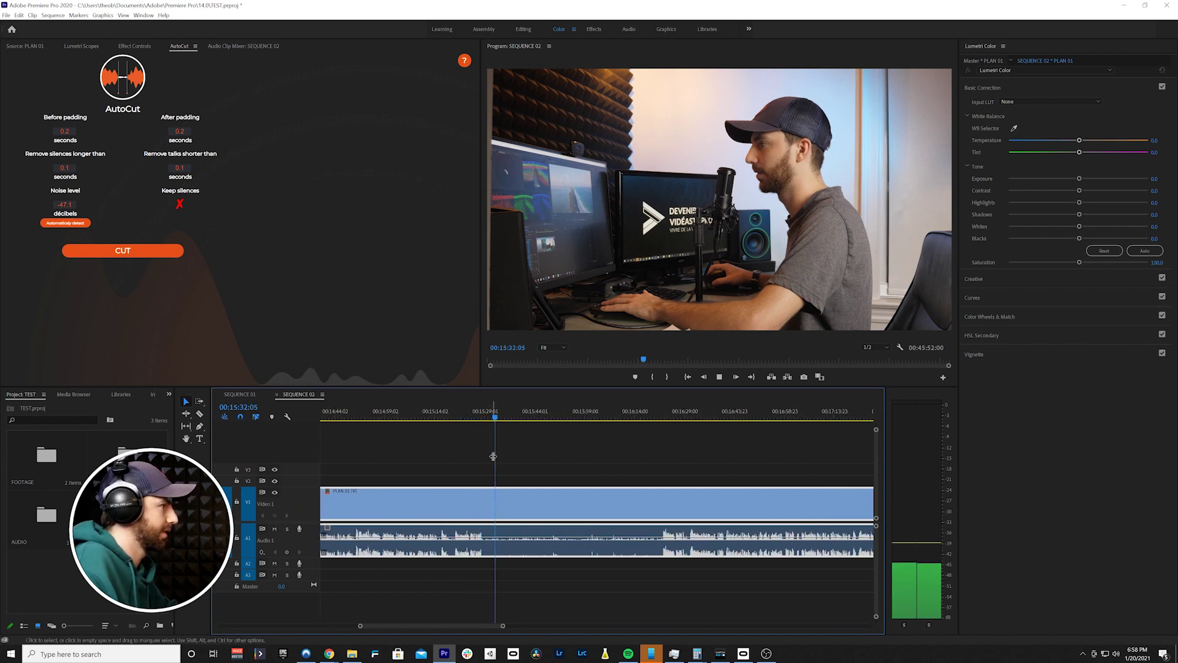
key("space")
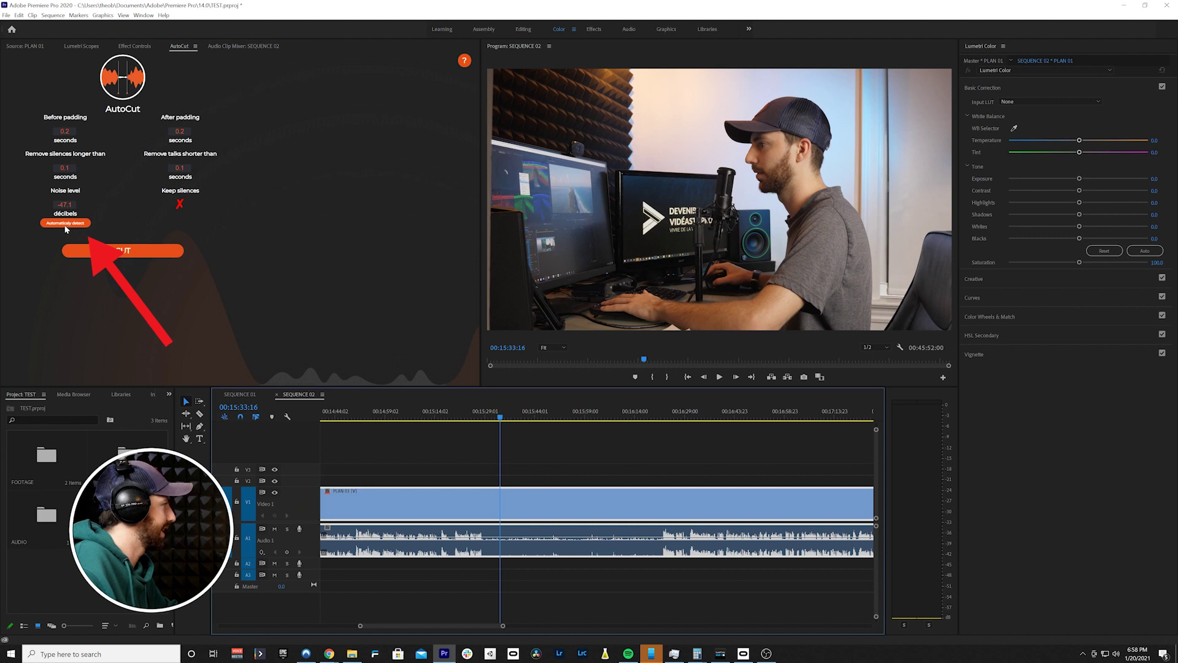
Automatically detect the noise level for the PLAN 01 clip and run the AutoCut silence removal on SEQUENCE 02
left_click(65, 226)
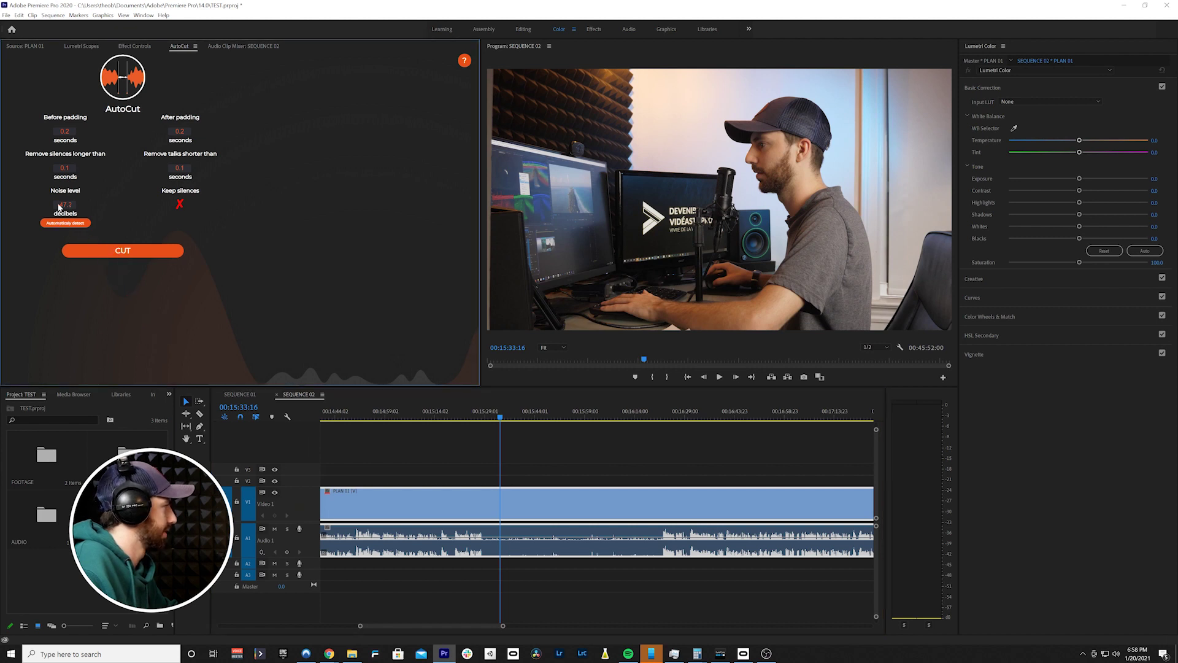
scroll(514, 554, "down", 6)
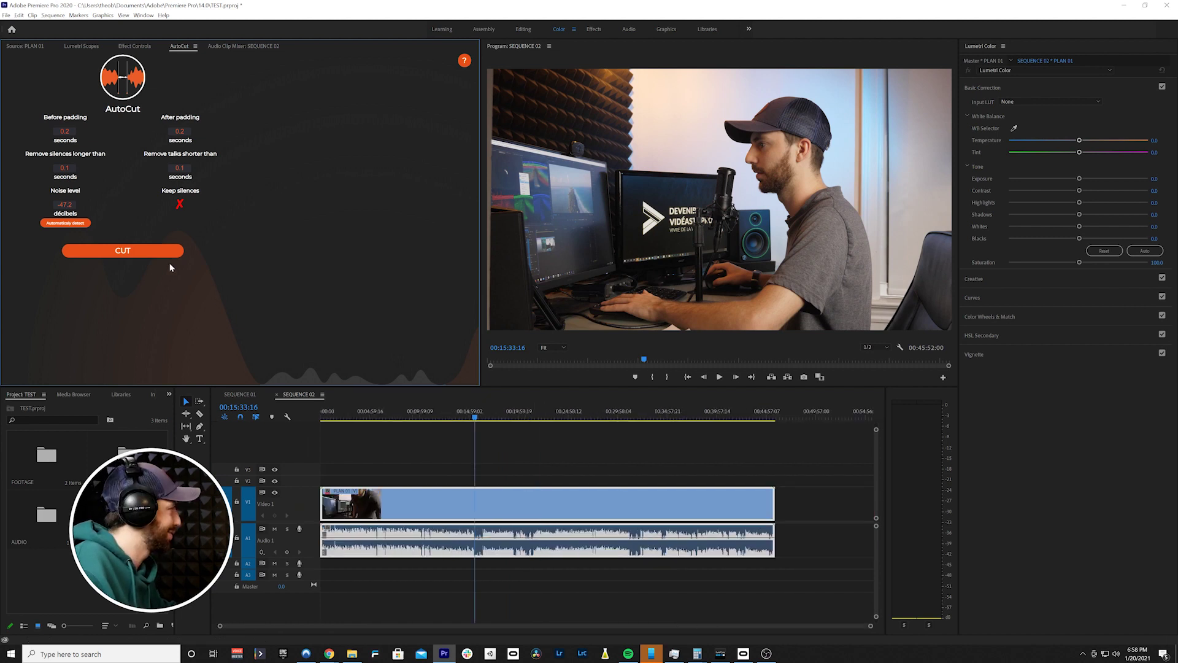
left_click(140, 252)
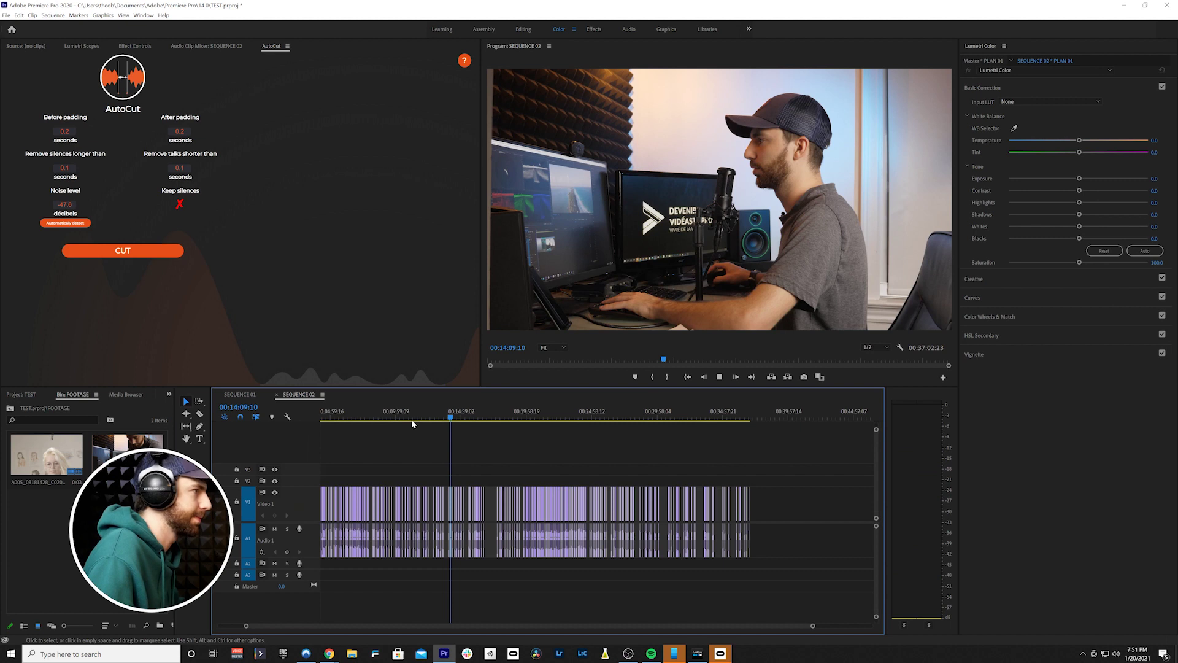
Play the cut SEQUENCE 02 from about 00:14:09 and examine the cuts between the clips around 00:14:17
key("space")
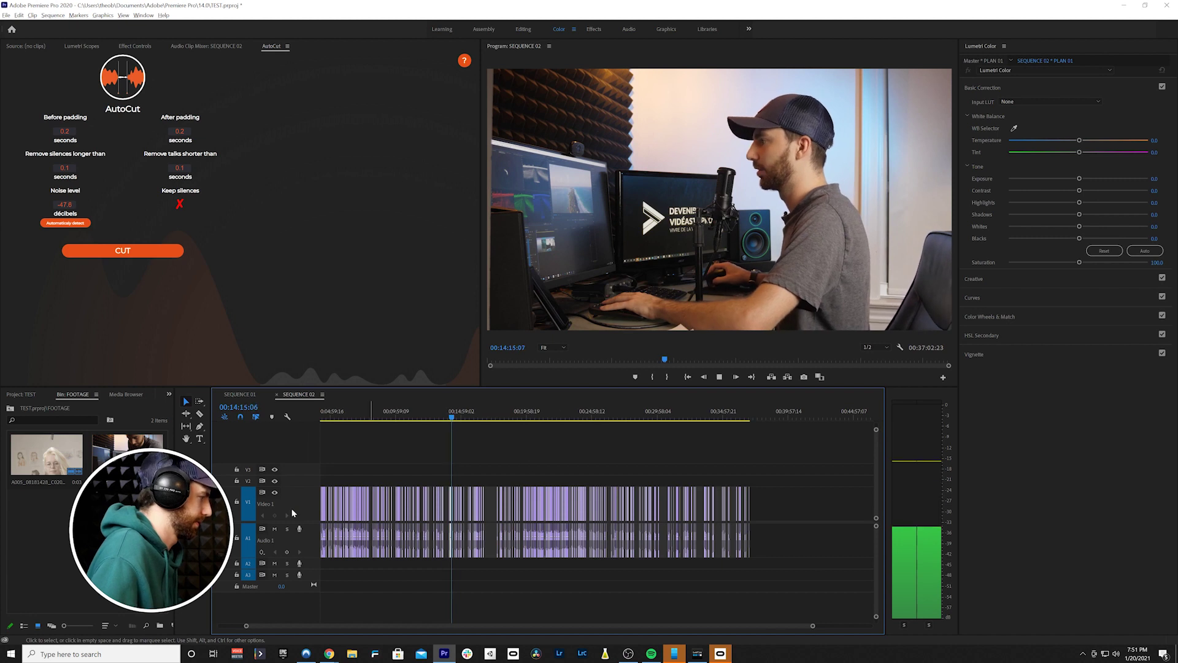
scroll(510, 508, "up", 8)
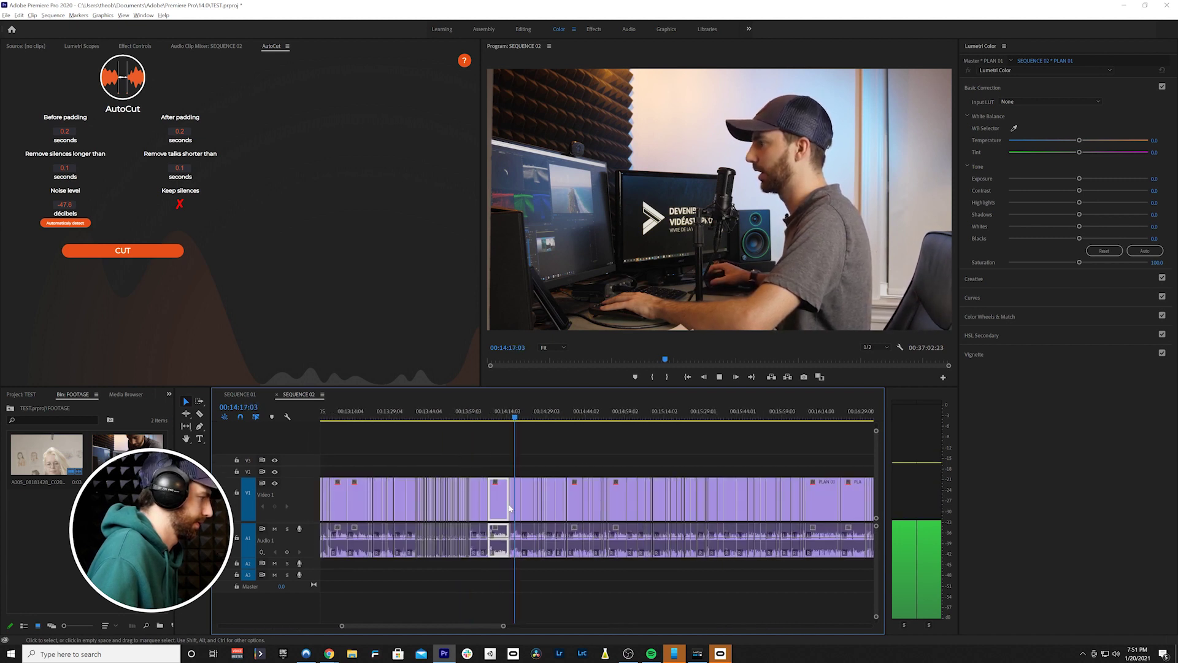